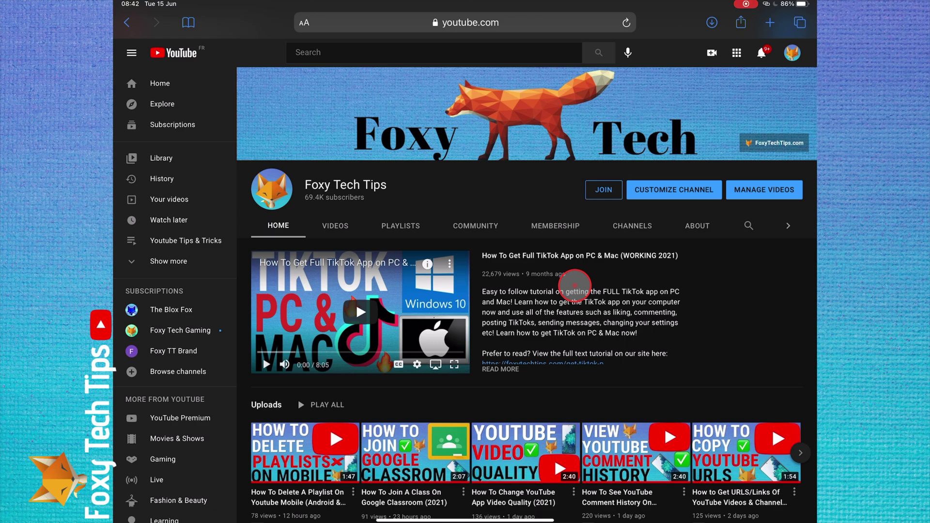
{"action": "scroll", "coordinate": [574, 285], "scroll_direction": "down", "scroll_amount": 3}
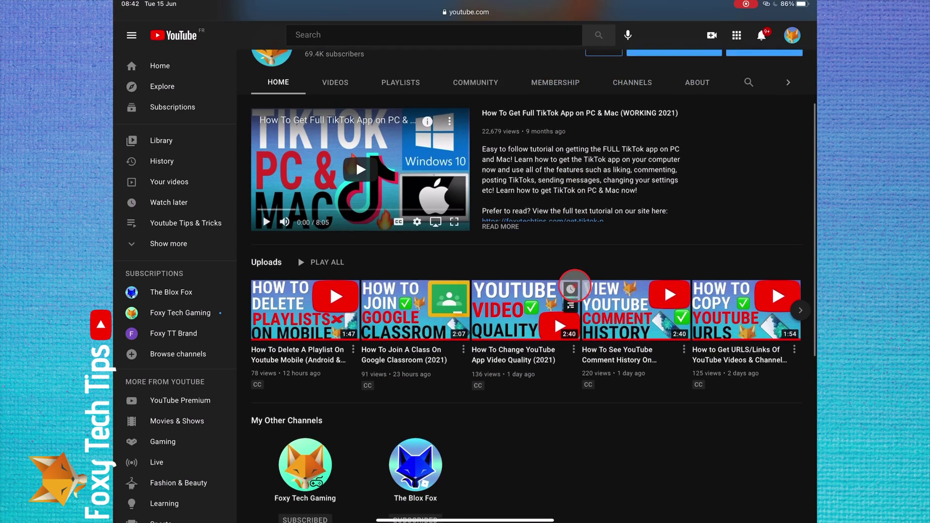
{"action": "scroll", "coordinate": [560, 291], "scroll_direction": "up", "scroll_amount": 5}
Return to the home screen and launch iFont from its App Store page.
{"action": "key", "text": "super+h"}
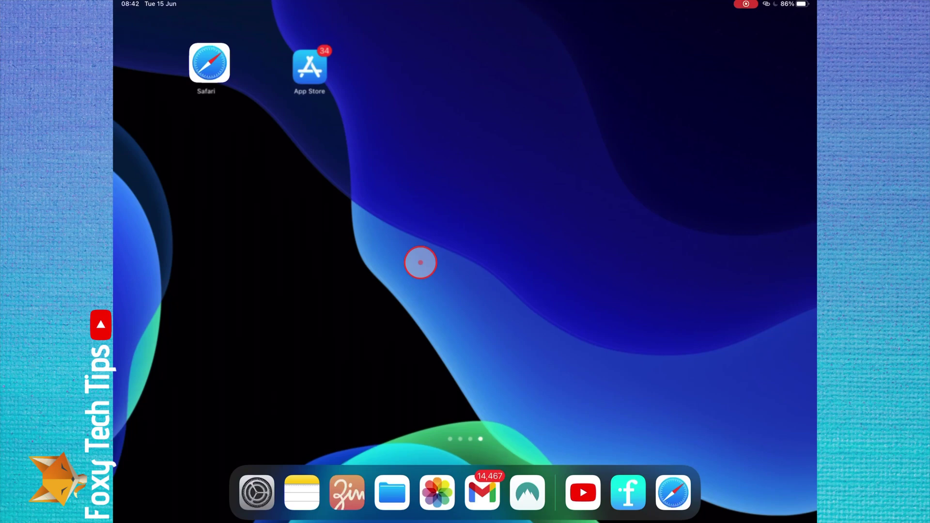
{"action": "left_click", "coordinate": [306, 64]}
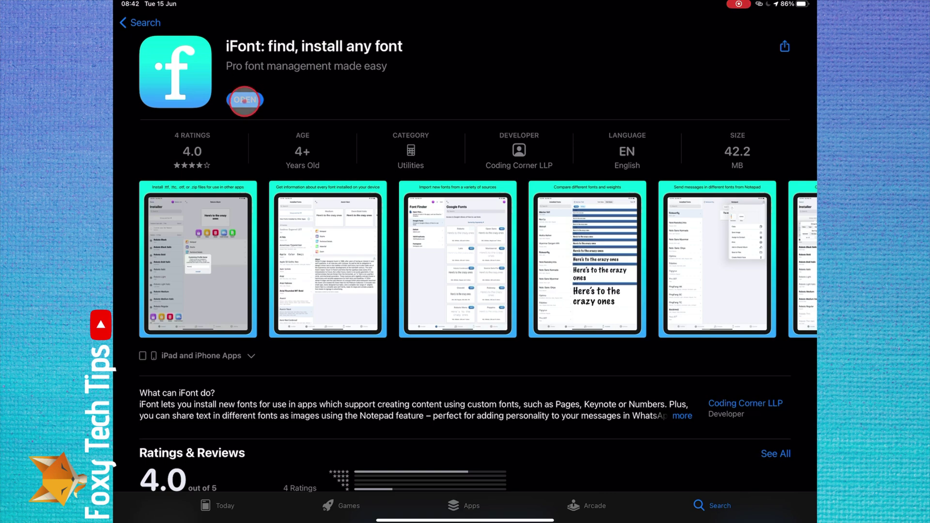
{"action": "left_click", "coordinate": [244, 100]}
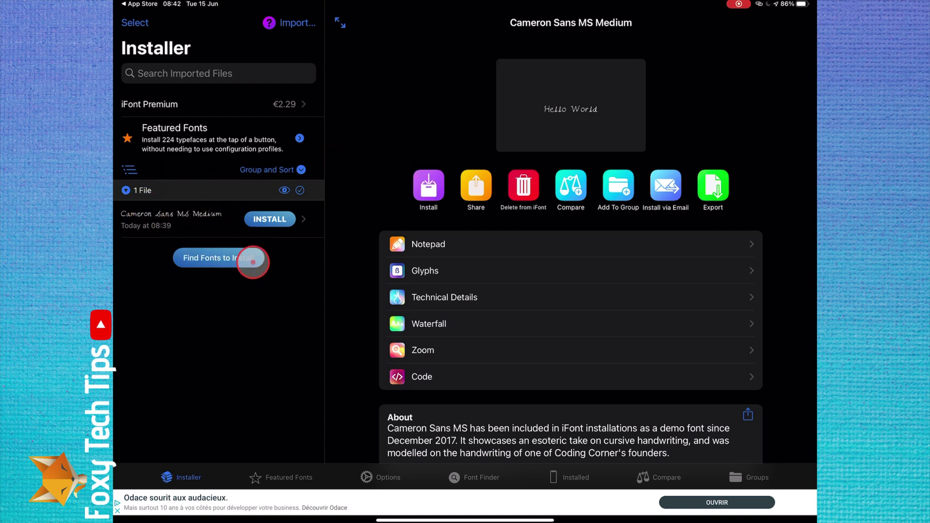
Search the Google Fonts library and add Lobster to the install queue.
{"action": "left_click", "coordinate": [218, 258]}
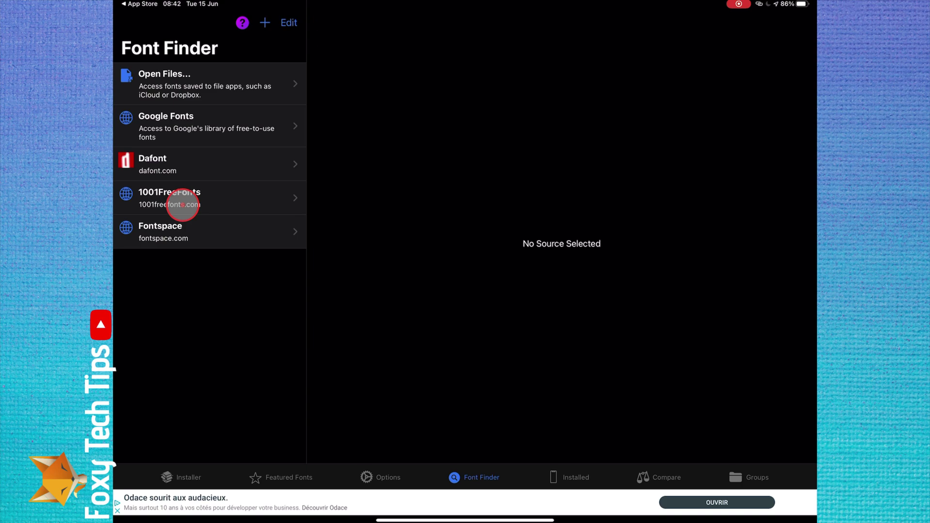
{"action": "left_click", "coordinate": [198, 134]}
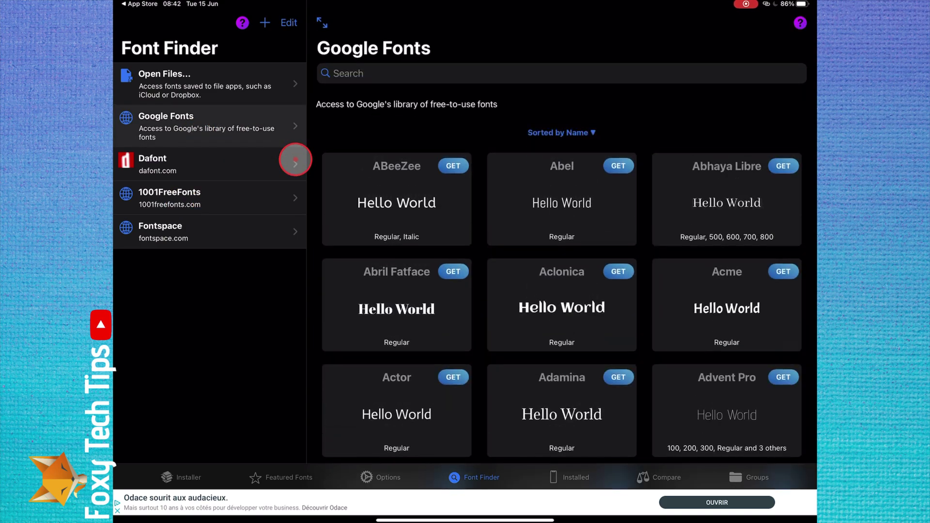
{"action": "scroll", "coordinate": [467, 278], "scroll_direction": "down", "scroll_amount": 8}
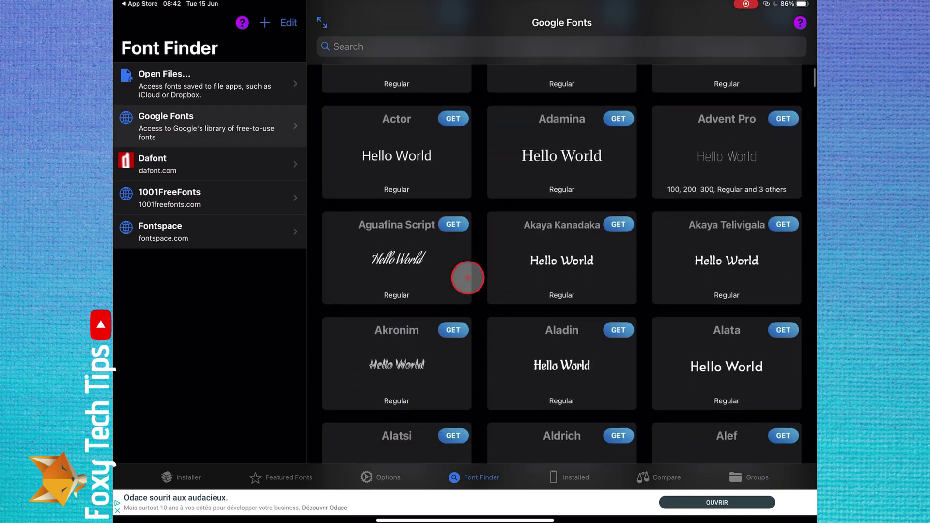
{"action": "scroll", "coordinate": [467, 278], "scroll_direction": "up", "scroll_amount": 5}
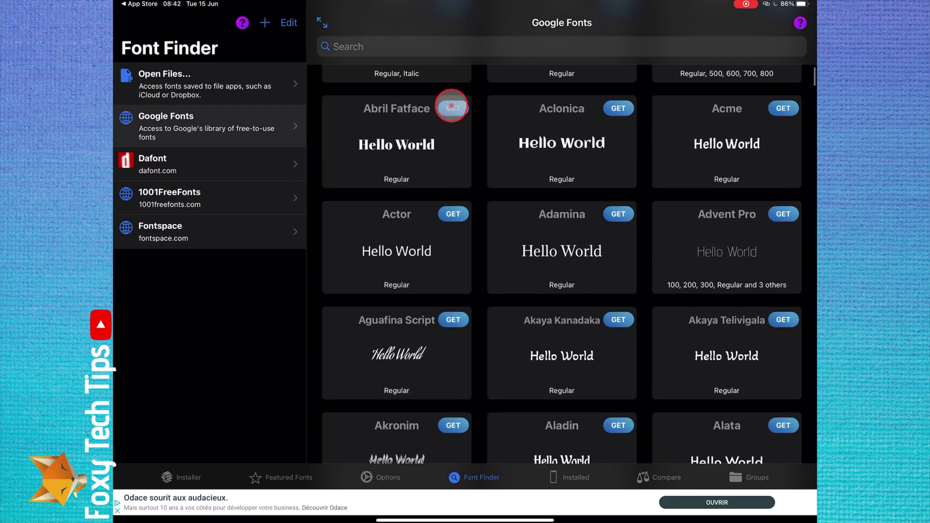
{"action": "left_click", "coordinate": [407, 45]}
{"action": "type", "text": "Roboto"}
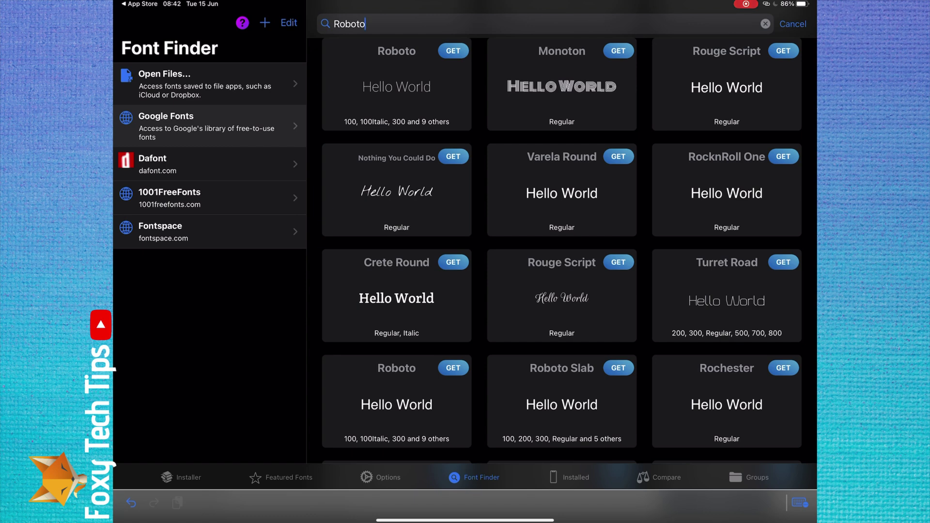
{"action": "left_click", "coordinate": [381, 99]}
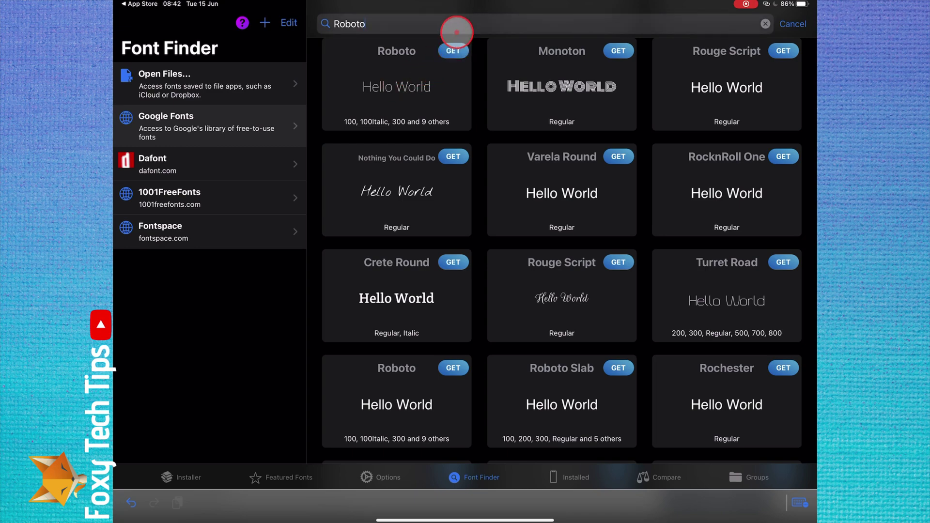
{"action": "scroll", "coordinate": [438, 61], "scroll_direction": "up", "scroll_amount": 1}
{"action": "scroll", "coordinate": [515, 262], "scroll_direction": "down", "scroll_amount": 4}
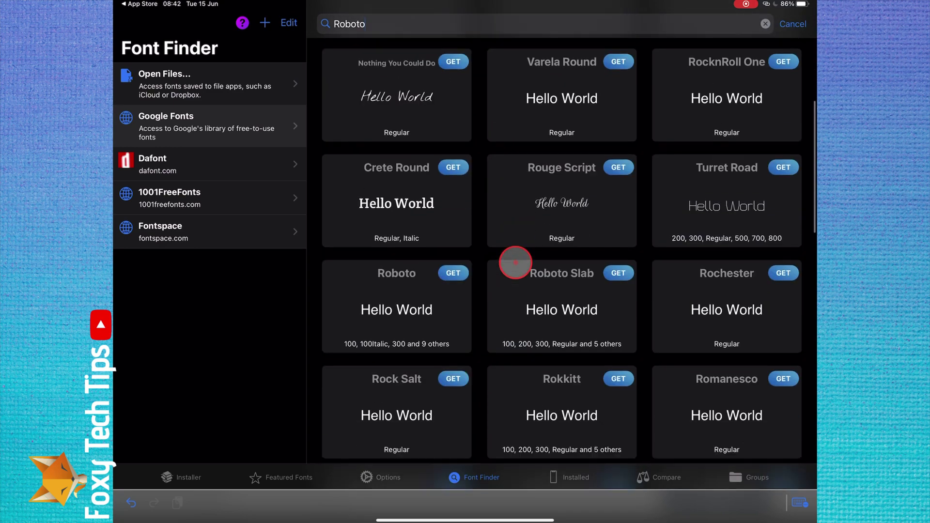
{"action": "scroll", "coordinate": [515, 262], "scroll_direction": "down", "scroll_amount": 3}
{"action": "scroll", "coordinate": [516, 263], "scroll_direction": "down", "scroll_amount": 3}
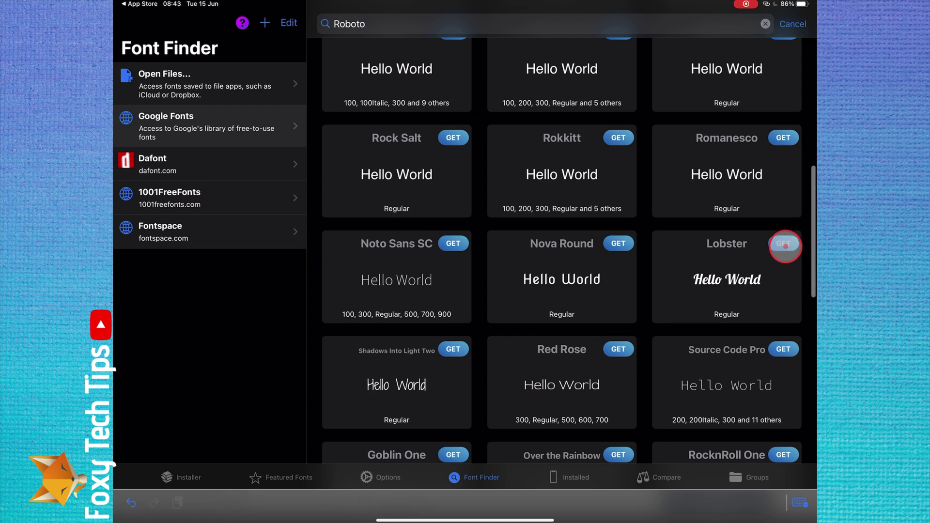
{"action": "left_click", "coordinate": [785, 246]}
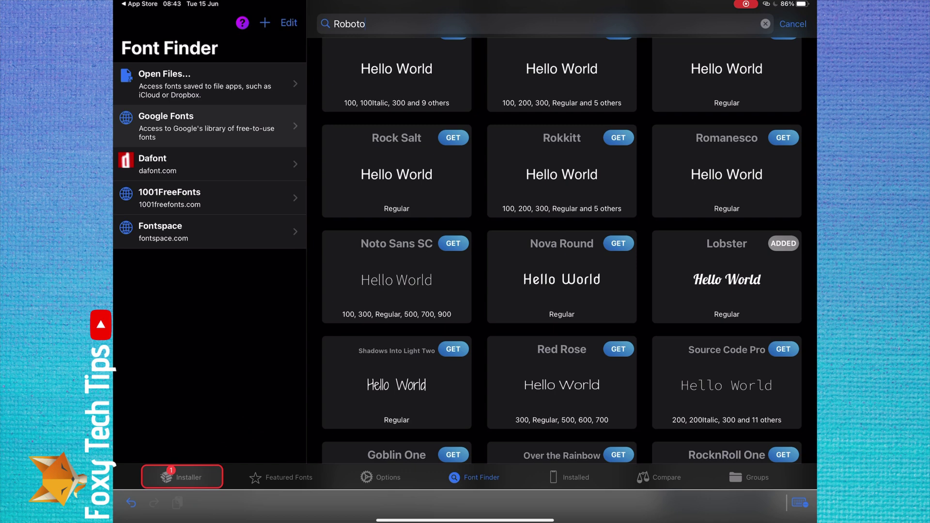
Download the Lobster Regular configuration profile from iFont's installer, then go home.
{"action": "left_click", "coordinate": [182, 478]}
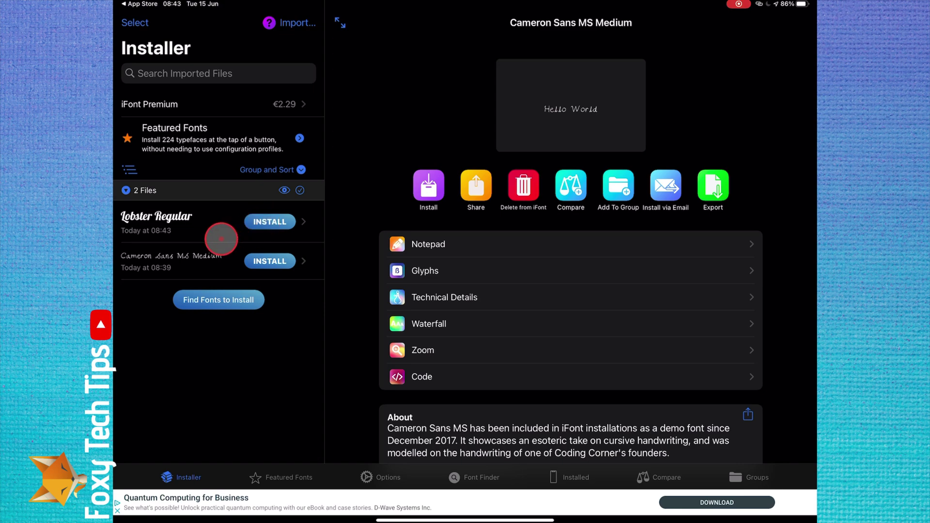
{"action": "left_click", "coordinate": [269, 221]}
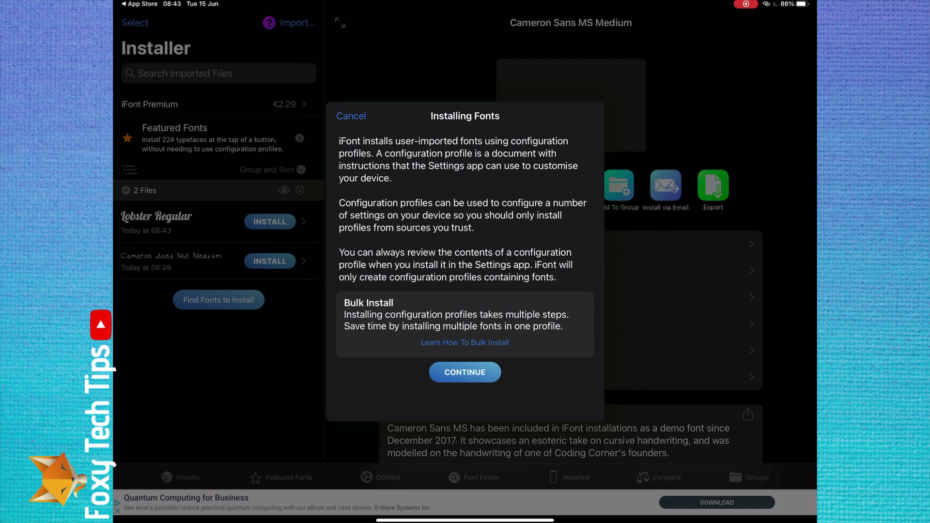
{"action": "left_click", "coordinate": [465, 373]}
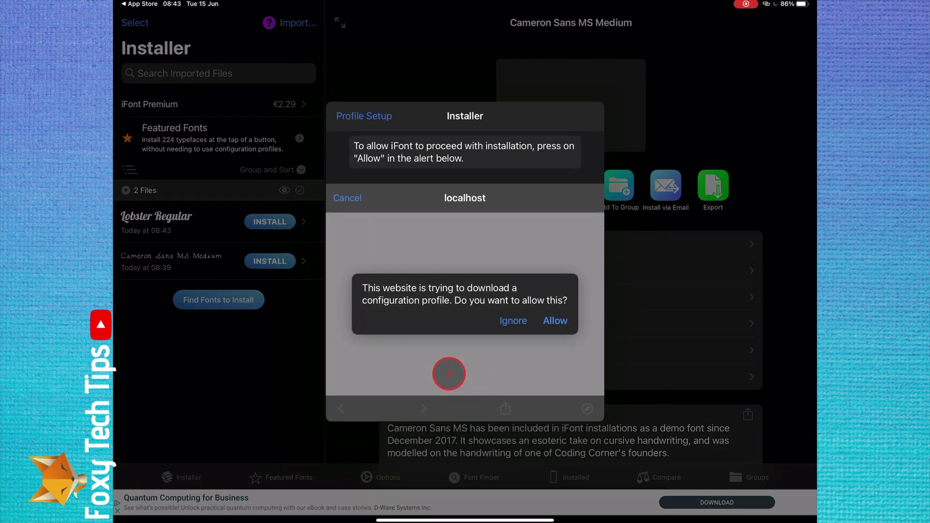
{"action": "left_click", "coordinate": [555, 321]}
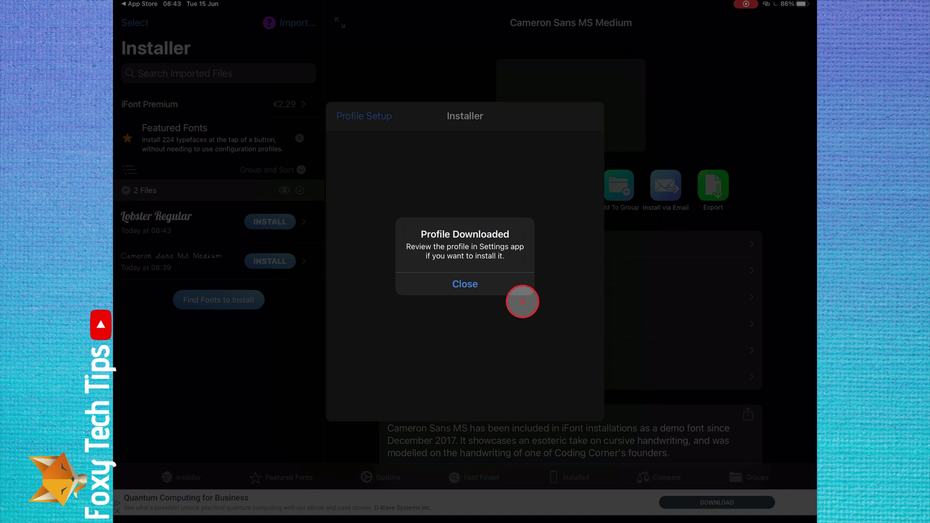
{"action": "left_click", "coordinate": [480, 284]}
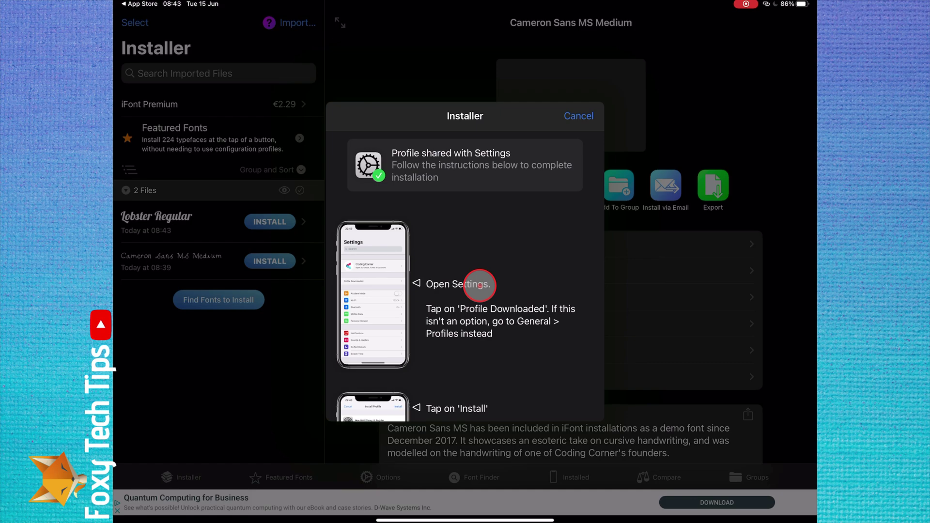
{"action": "scroll", "coordinate": [507, 359], "scroll_direction": "down", "scroll_amount": 2}
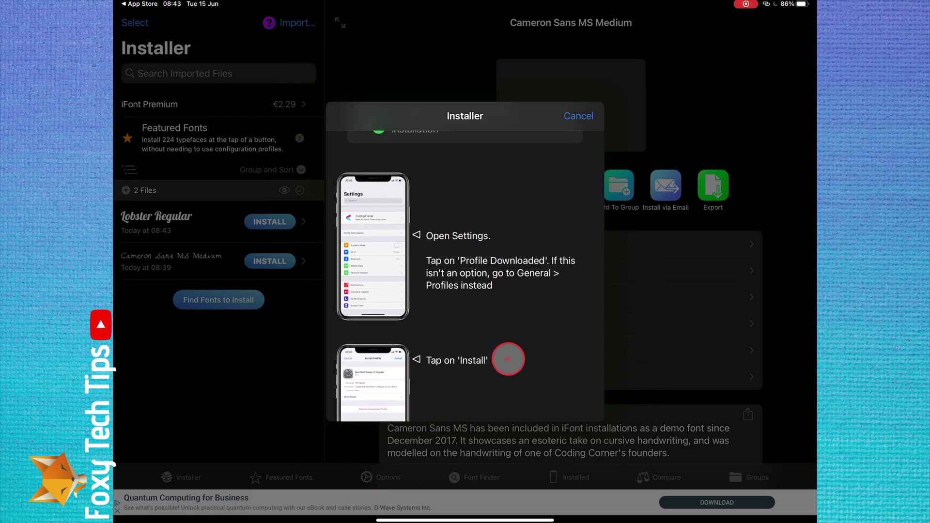
{"action": "key", "text": "super+h"}
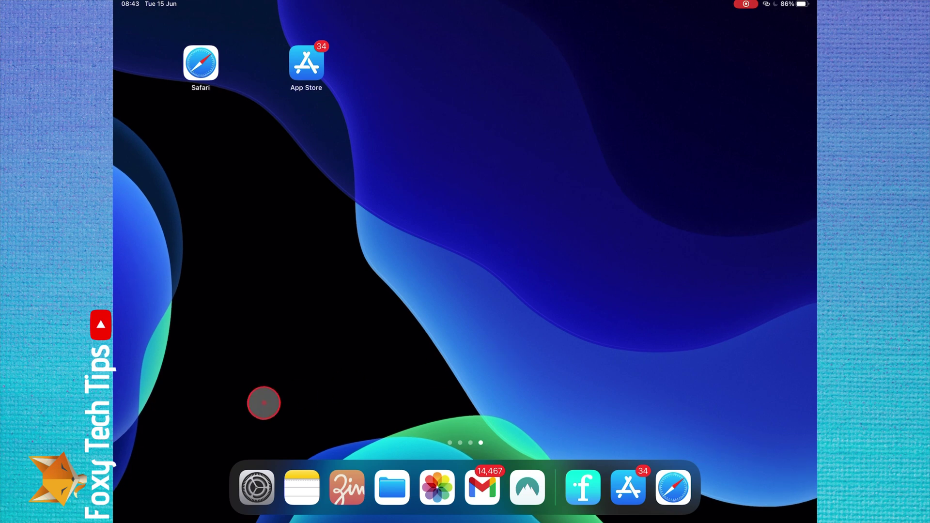
Install the downloaded unsigned Lobster Regular profile in Settings, accepting its warning.
{"action": "left_click", "coordinate": [257, 488]}
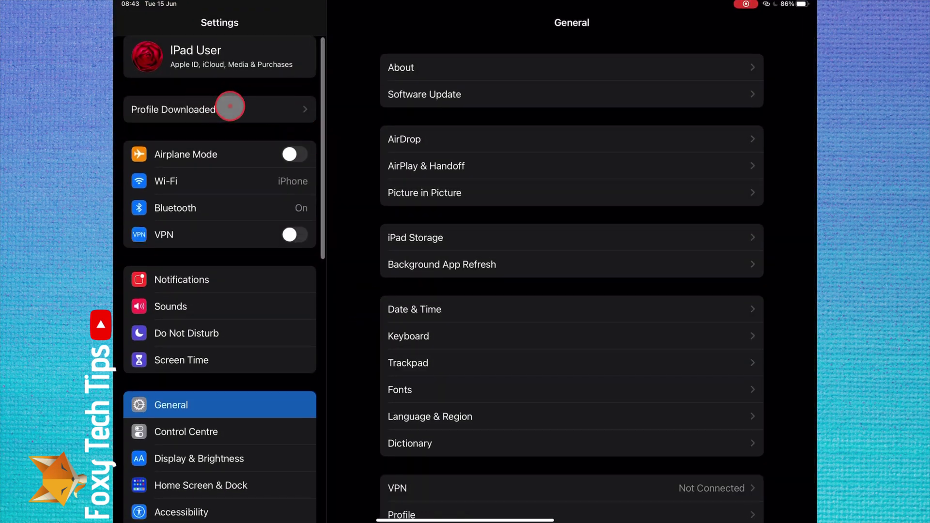
{"action": "left_click", "coordinate": [231, 108]}
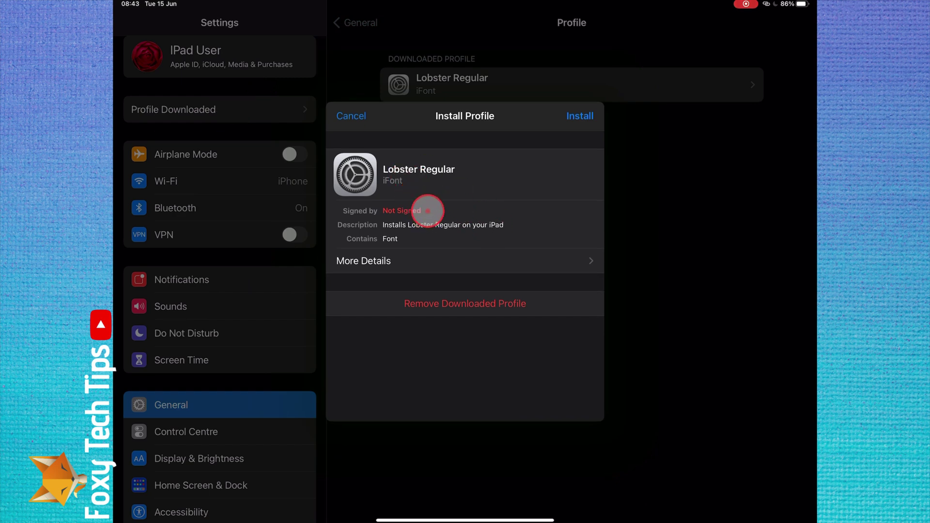
{"action": "left_click", "coordinate": [580, 116]}
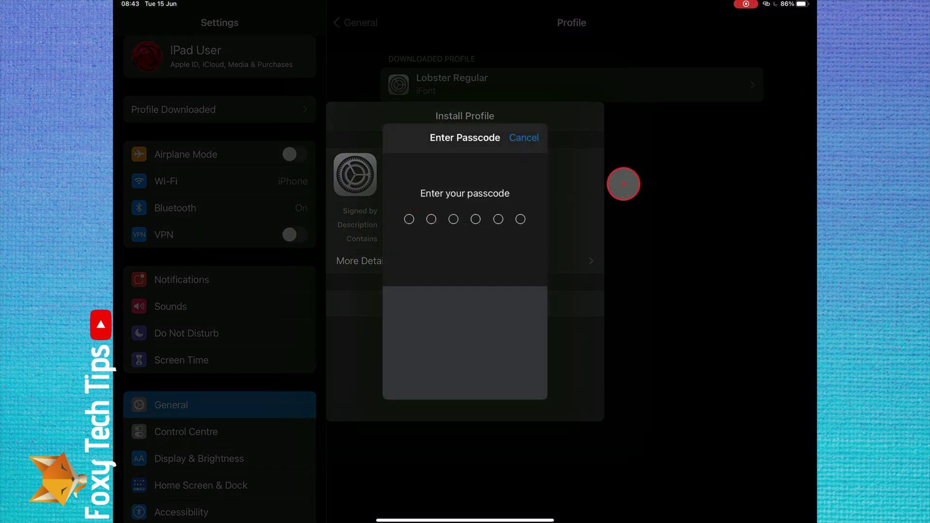
{"action": "type", "text": "000"}
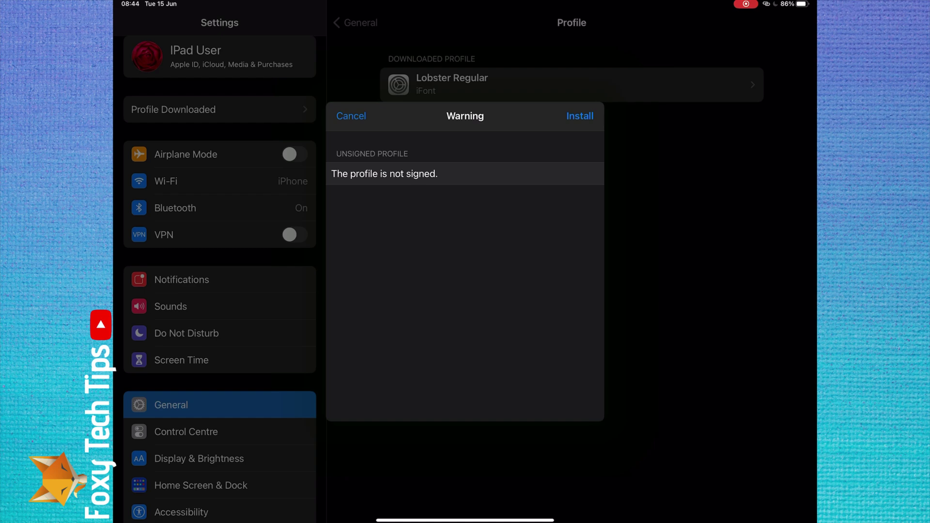
{"action": "left_click", "coordinate": [581, 115]}
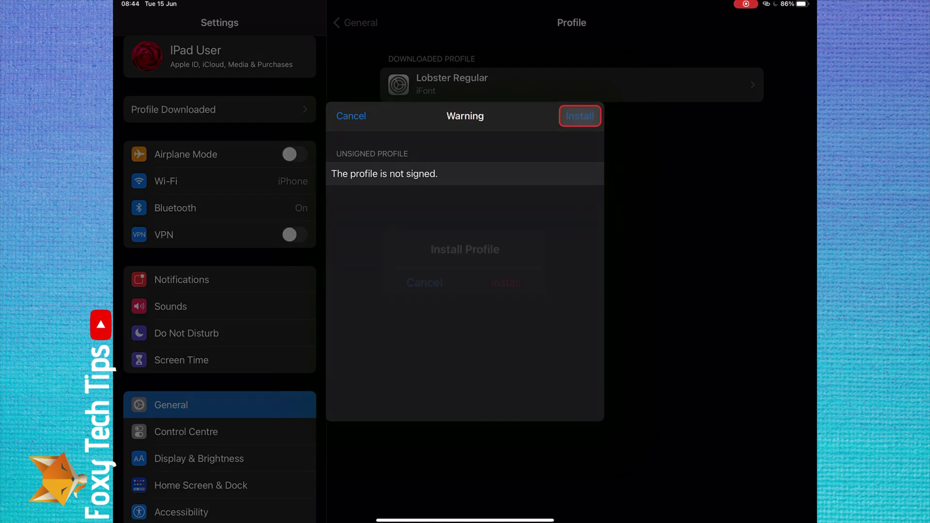
{"action": "left_click", "coordinate": [500, 280]}
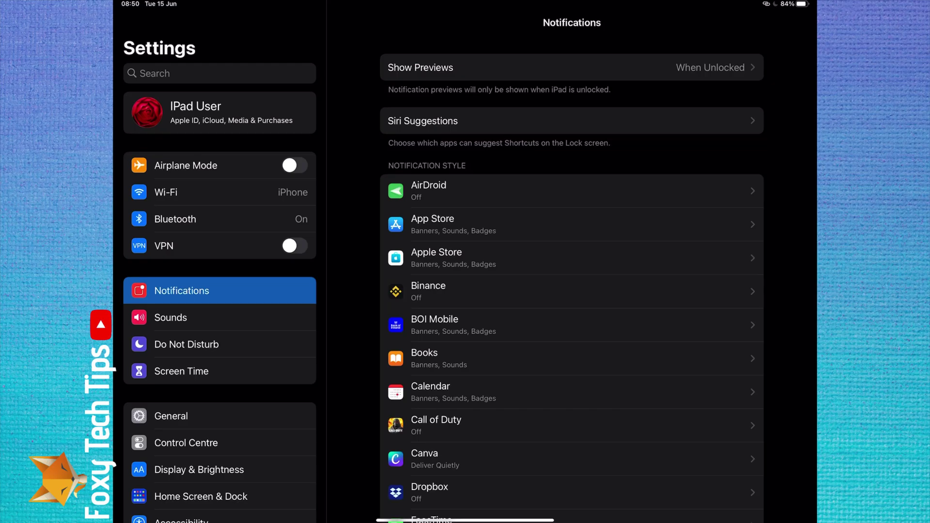
{"action": "scroll", "coordinate": [224, 397], "scroll_direction": "down", "scroll_amount": 3}
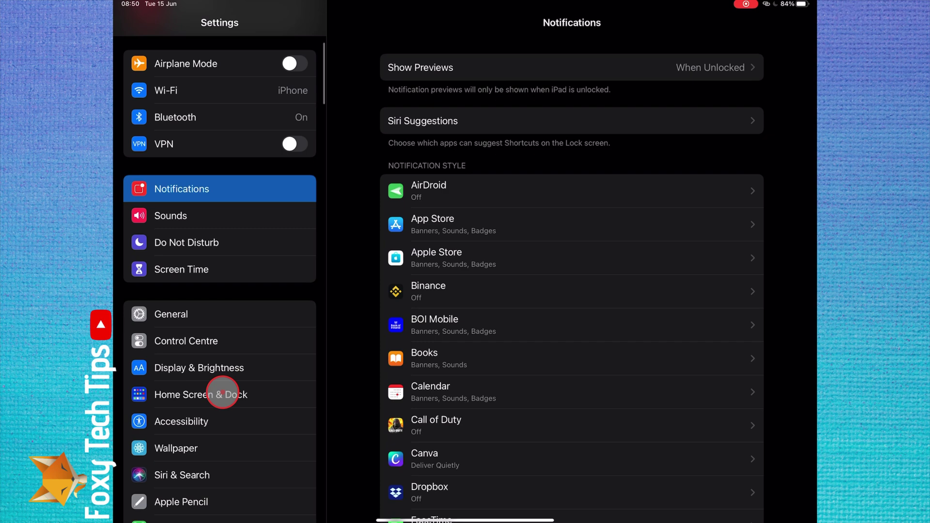
In General > Profiles, start removing Lobster Regular, then return to the profile list.
{"action": "left_click", "coordinate": [176, 318]}
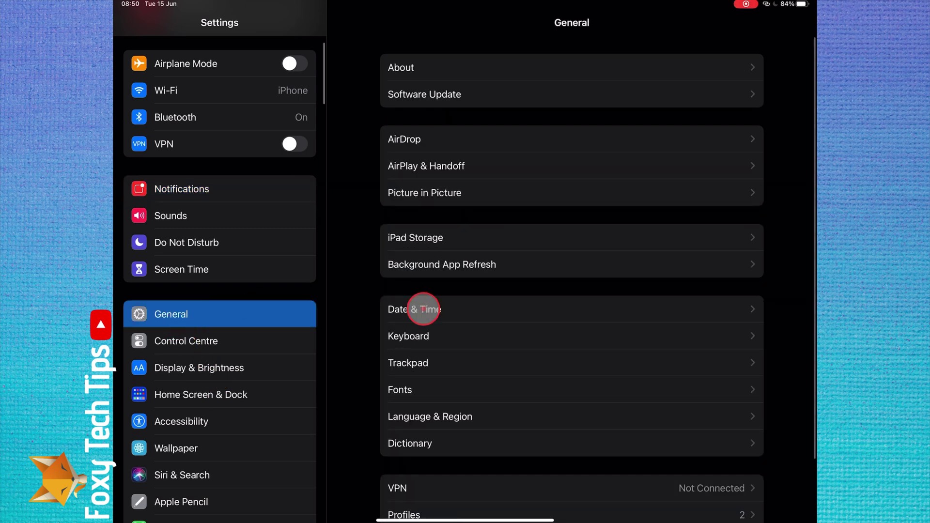
{"action": "scroll", "coordinate": [463, 414], "scroll_direction": "down", "scroll_amount": 2}
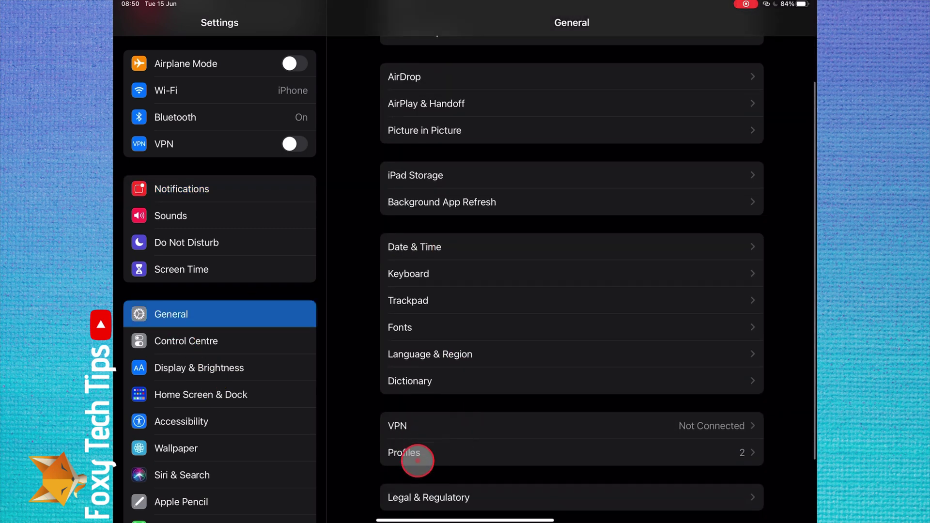
{"action": "left_click", "coordinate": [401, 454]}
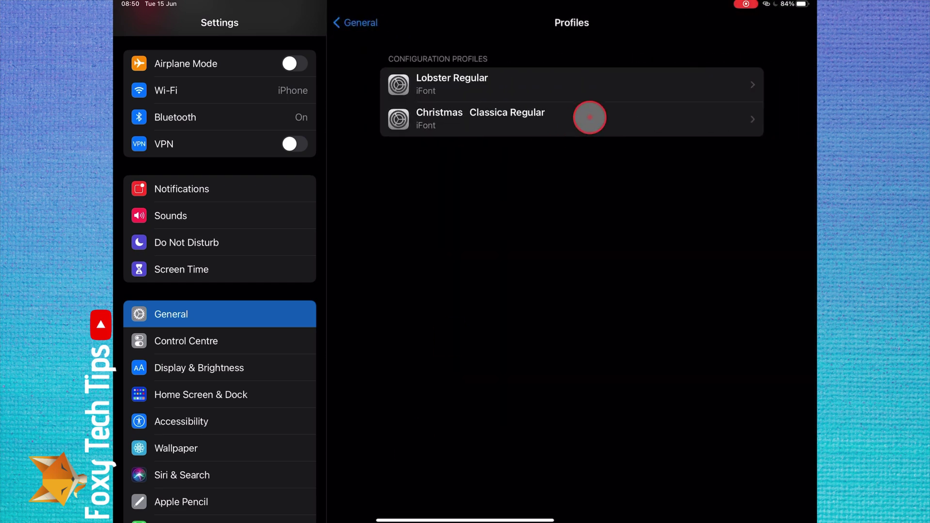
{"action": "left_click", "coordinate": [632, 86]}
{"action": "left_click", "coordinate": [564, 212]}
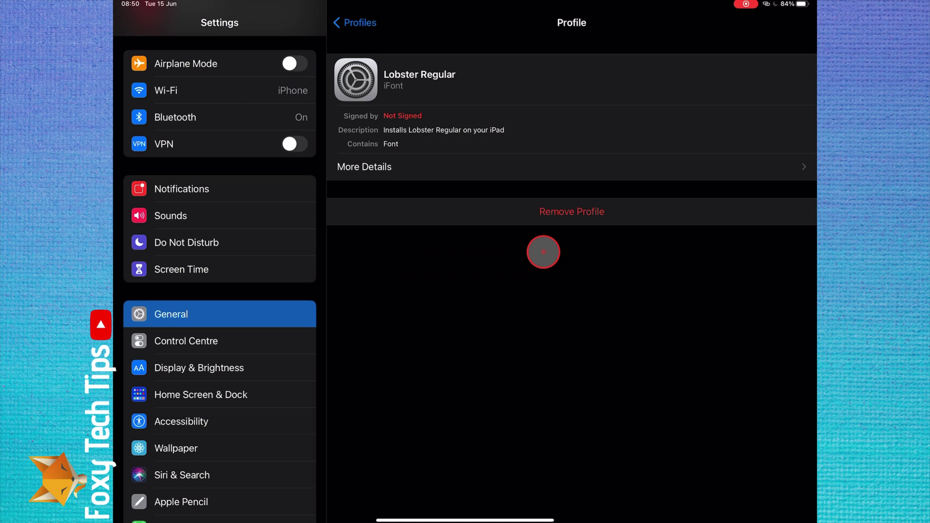
{"action": "left_click", "coordinate": [502, 287]}
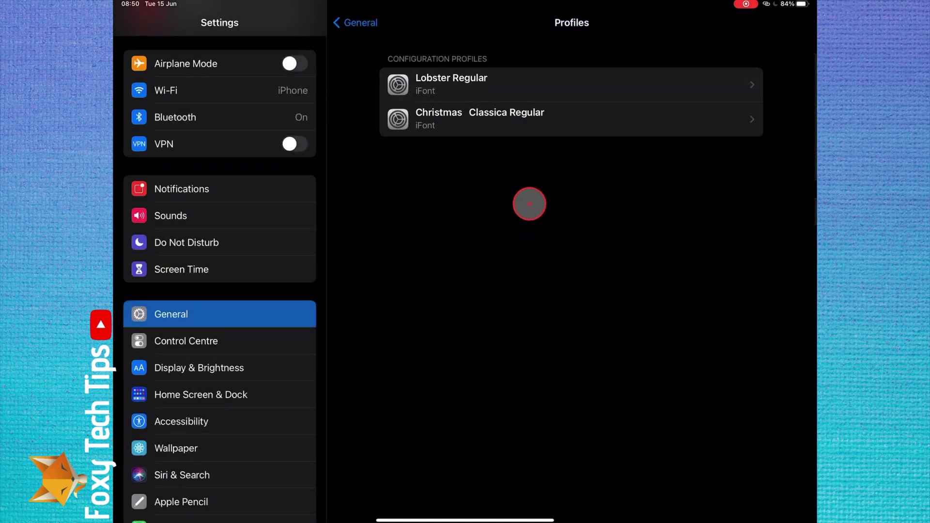
Begin removing the Christmas Classica Regular profile and enter the passcode.
{"action": "left_click", "coordinate": [479, 86]}
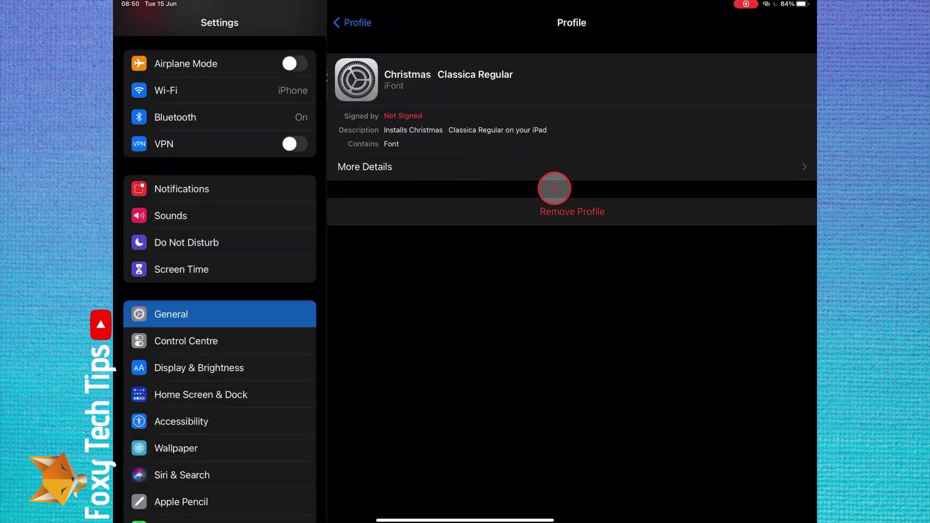
{"action": "left_click", "coordinate": [555, 210]}
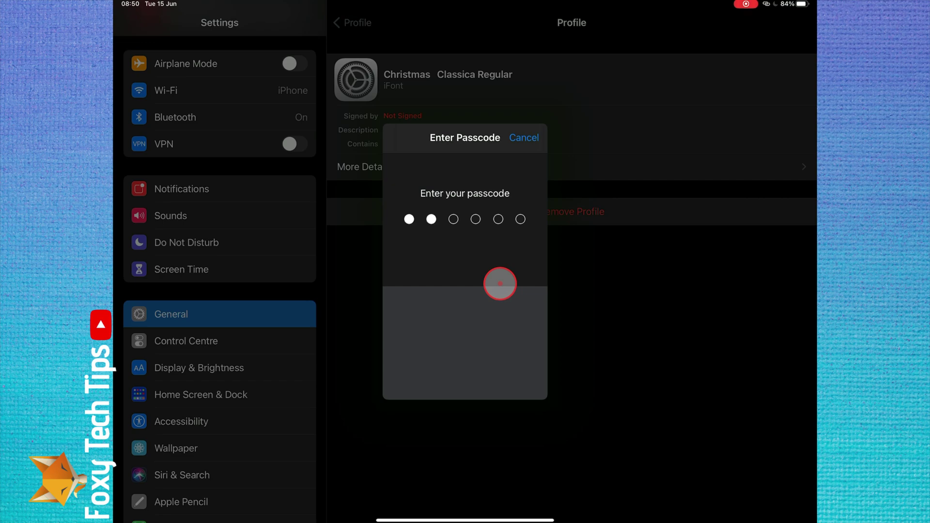
{"action": "left_click", "coordinate": [500, 284]}
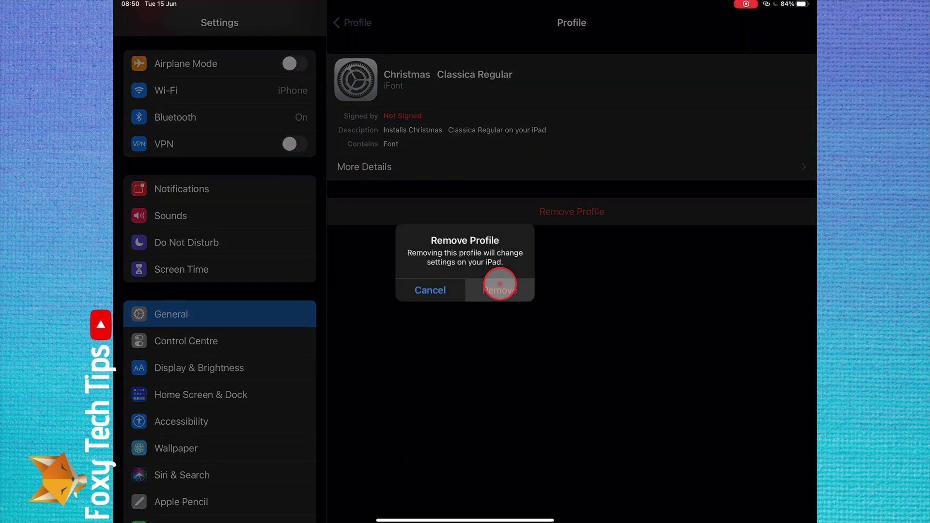